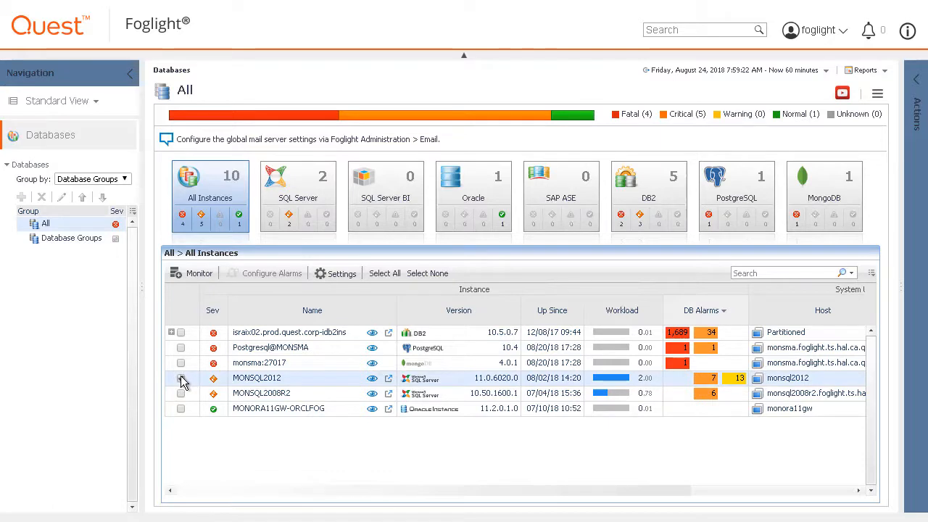
Step: Go to the MONSQL2012 agent's Administration page and show its Connection Details
{"action": "left_click", "coordinate": [339, 274]}
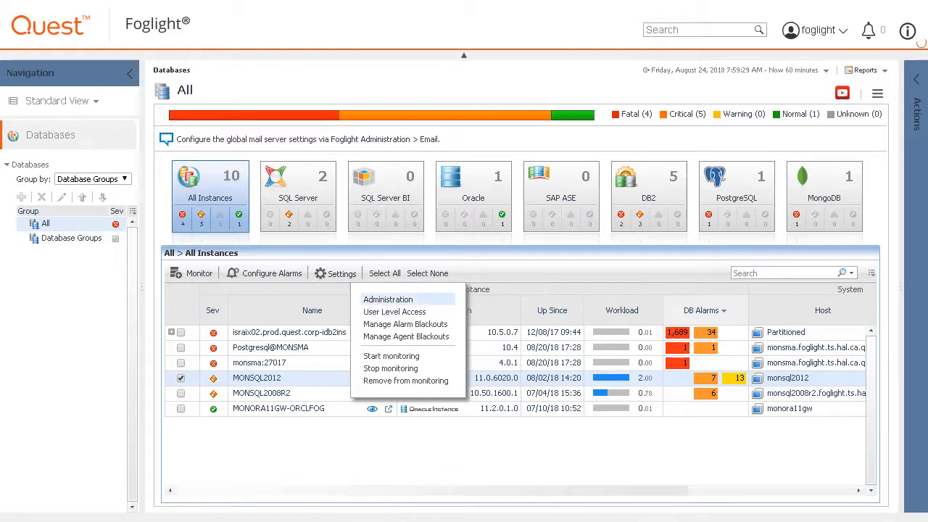
{"action": "left_click", "coordinate": [388, 300]}
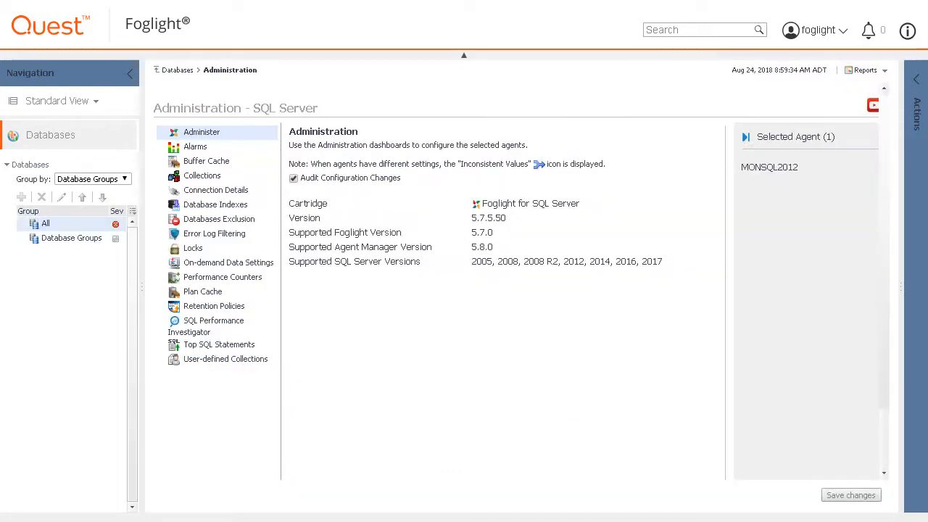
{"action": "left_click", "coordinate": [215, 192]}
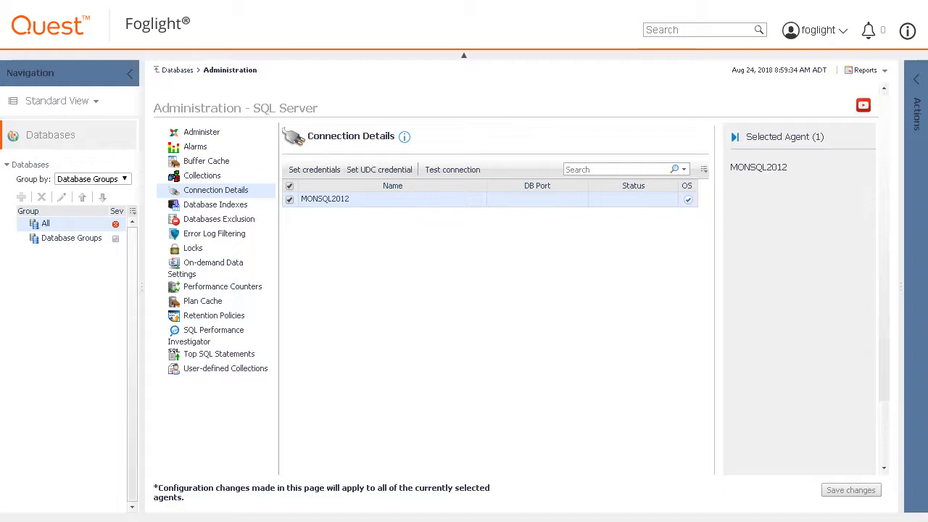
Step: Edit the MONSQL2012 credentials with Active Directory (AD) Authentication kept as the authentication type
{"action": "left_click", "coordinate": [309, 170]}
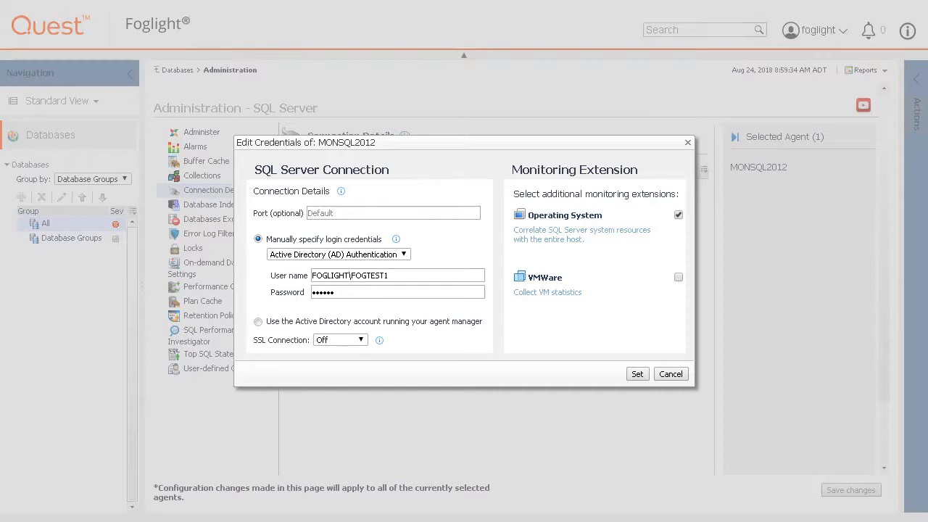
{"action": "left_click", "coordinate": [404, 257]}
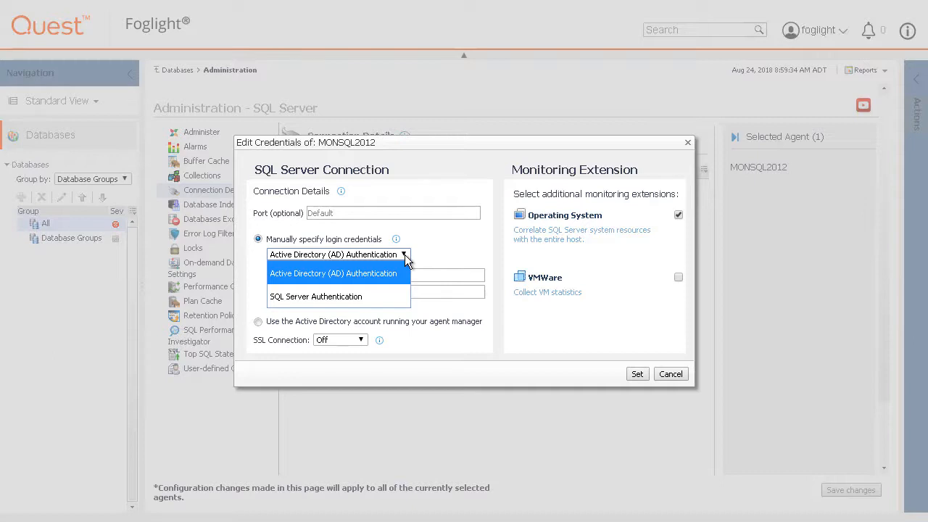
{"action": "left_click", "coordinate": [405, 258]}
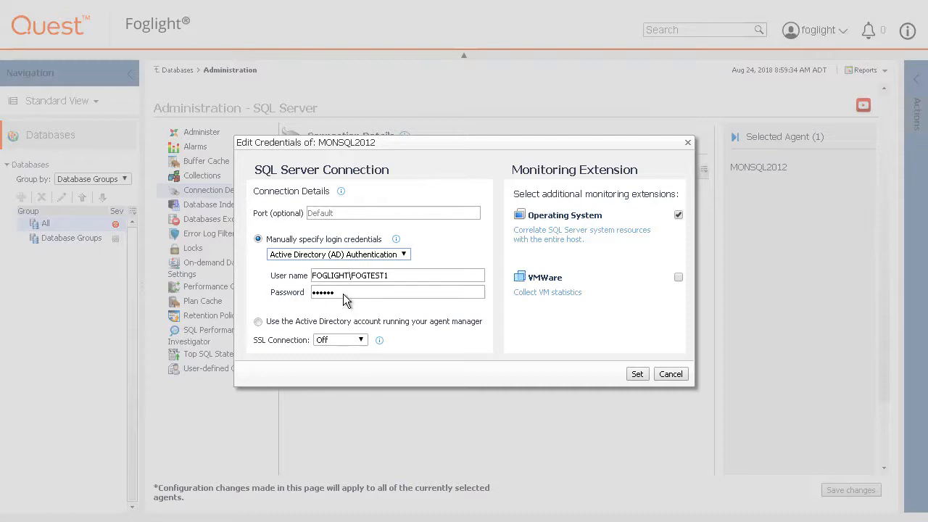
Step: Clear the old MONSQL2012 password and enter the new password
{"action": "left_click_drag", "start_coordinate": [342, 292], "coordinate": [292, 291]}
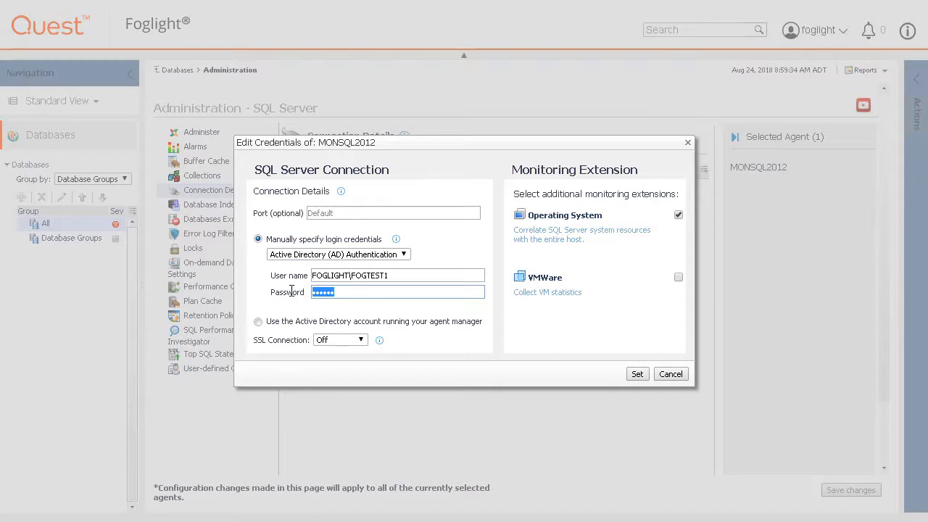
{"action": "key", "text": "BackSpace"}
{"action": "type", "text": "********"}
Step: Keep SSL Connection set to Off and bring up the Operating System extension connection settings
{"action": "left_click", "coordinate": [366, 339]}
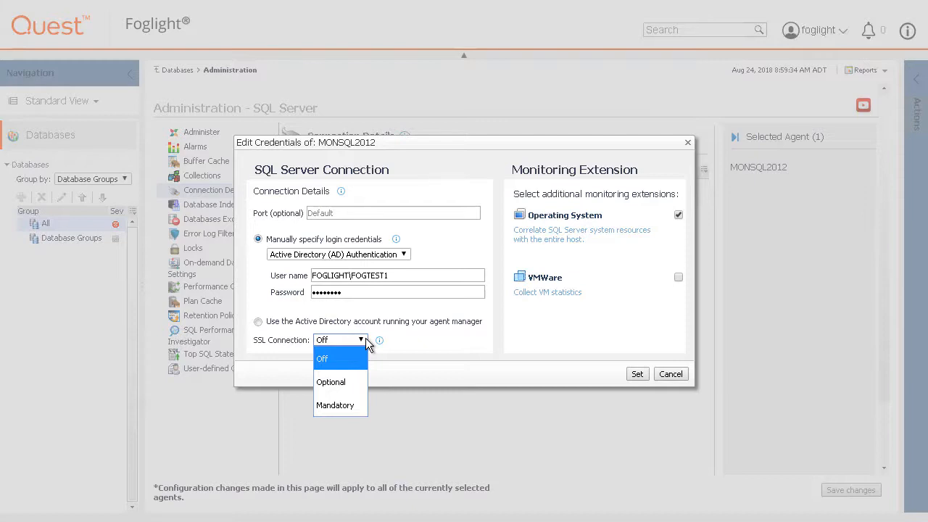
{"action": "left_click", "coordinate": [365, 338]}
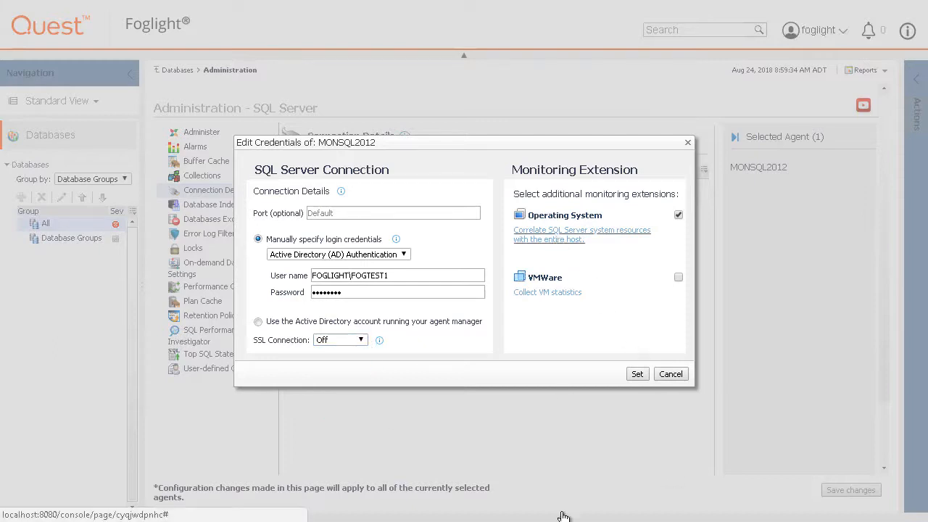
{"action": "left_click", "coordinate": [581, 230]}
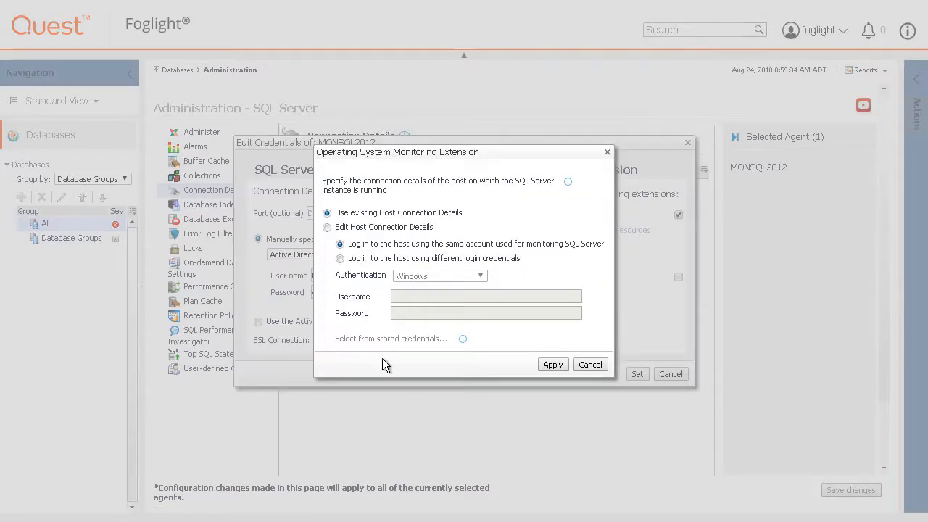
Step: After reviewing host credential options, apply Use existing Host Connection Details for the OS extension
{"action": "left_click", "coordinate": [341, 259]}
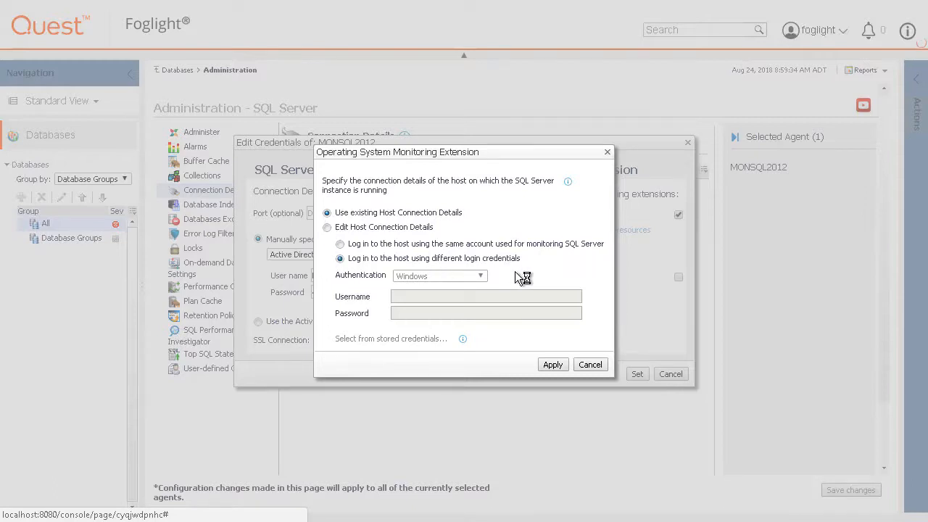
{"action": "left_click", "coordinate": [481, 276]}
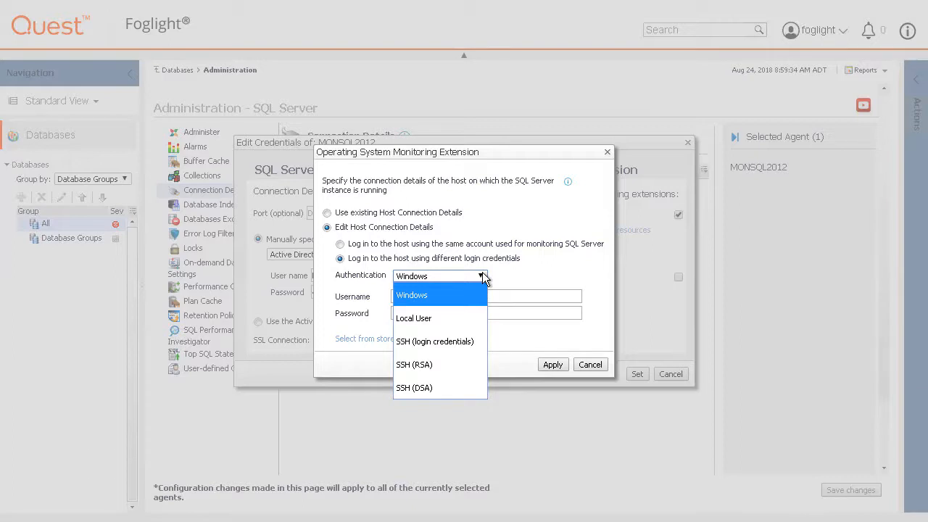
{"action": "left_click", "coordinate": [482, 276]}
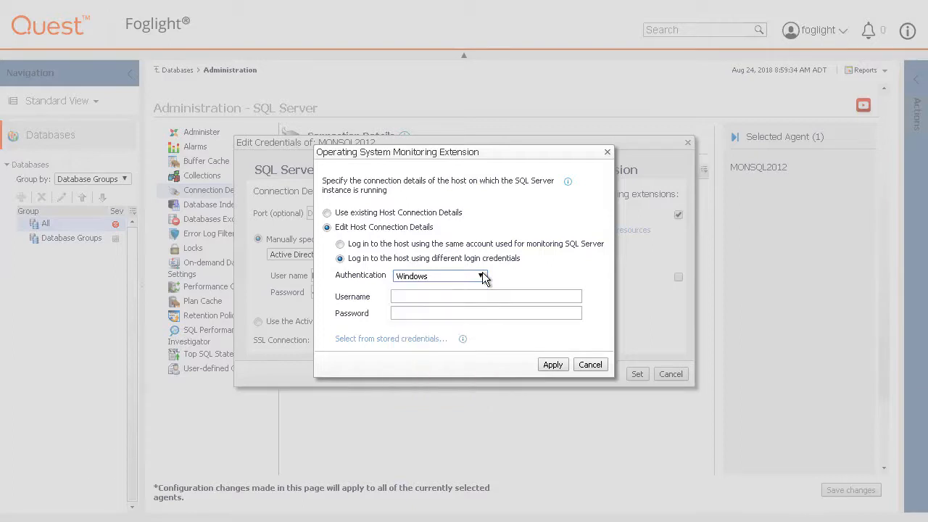
{"action": "left_click", "coordinate": [412, 339]}
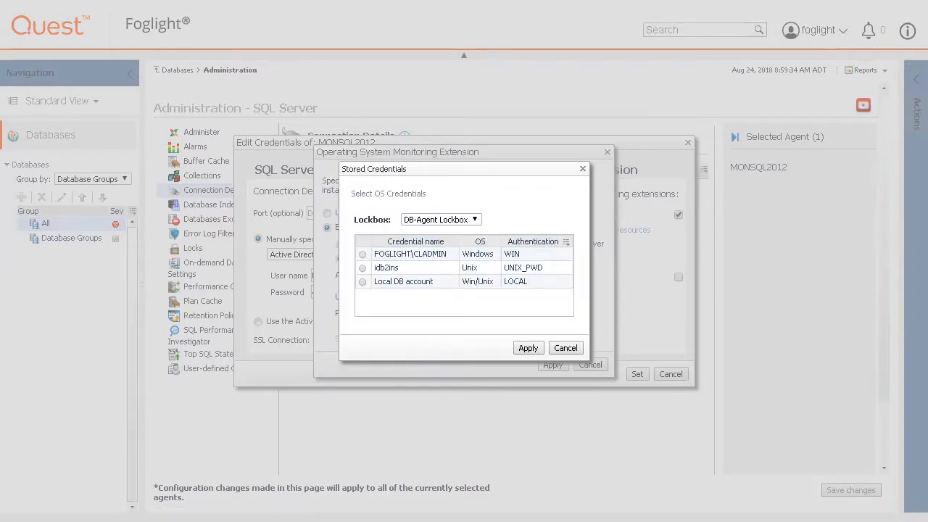
{"action": "left_click", "coordinate": [566, 350]}
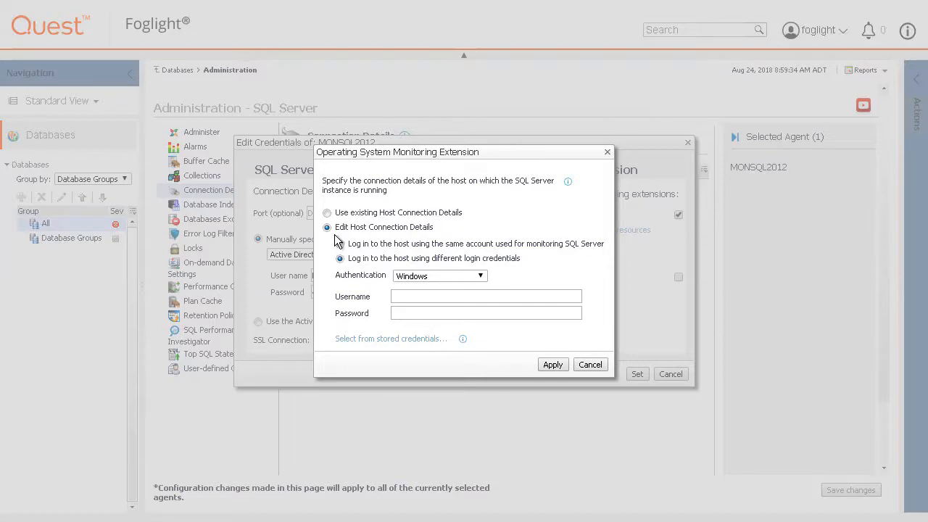
{"action": "left_click", "coordinate": [327, 213]}
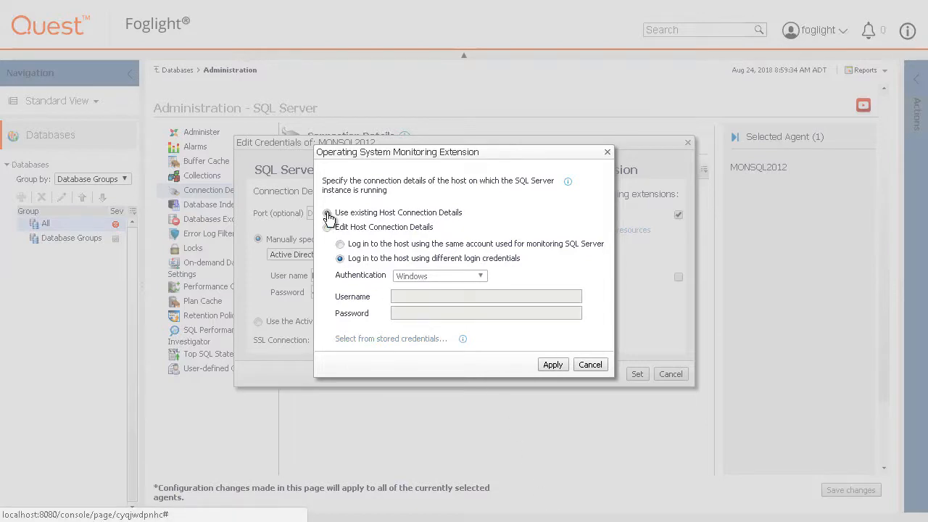
{"action": "left_click", "coordinate": [553, 363]}
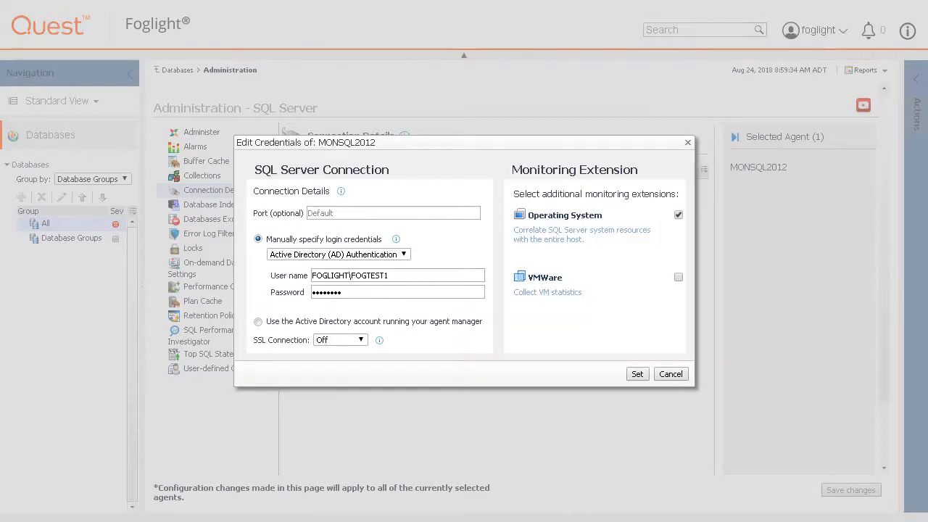
Step: Leave VMWare monitoring unchecked after cancelling its dialog, then set the edited MONSQL2012 credentials
{"action": "left_click", "coordinate": [677, 277]}
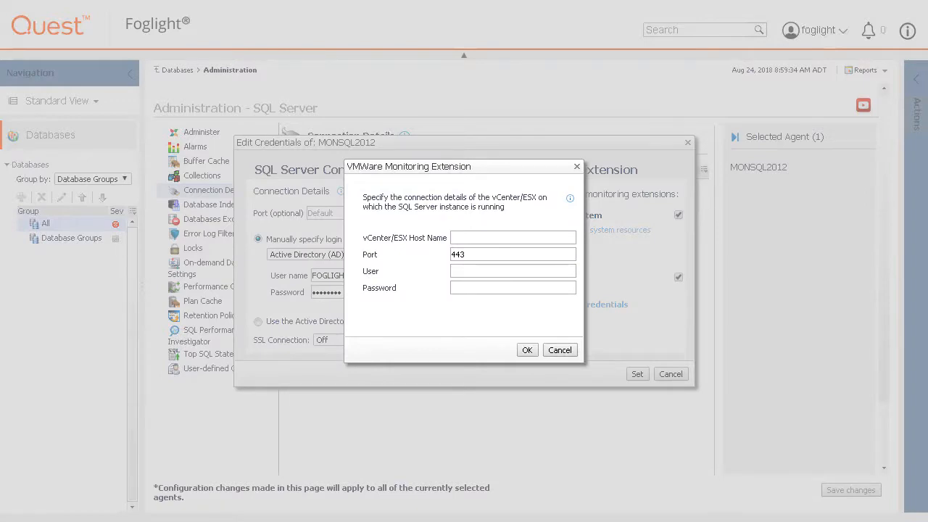
{"action": "left_click", "coordinate": [563, 350]}
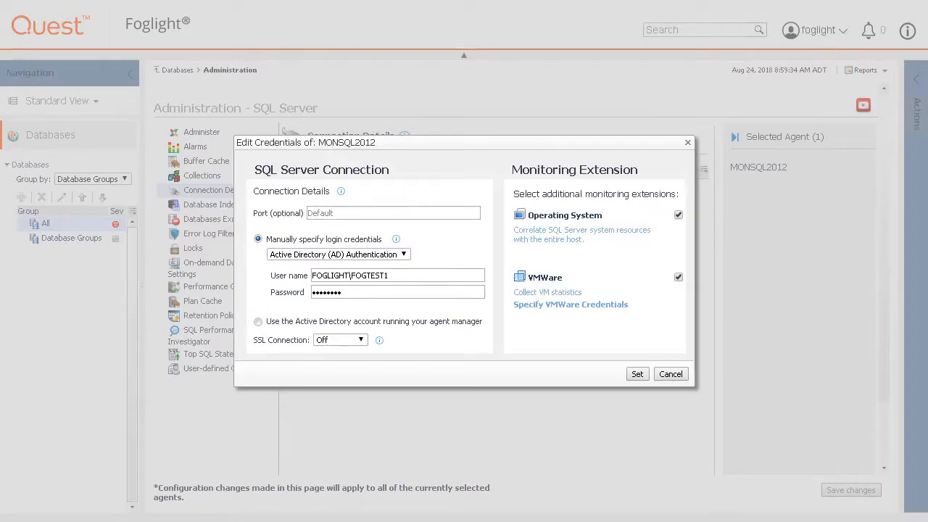
{"action": "left_click", "coordinate": [677, 278]}
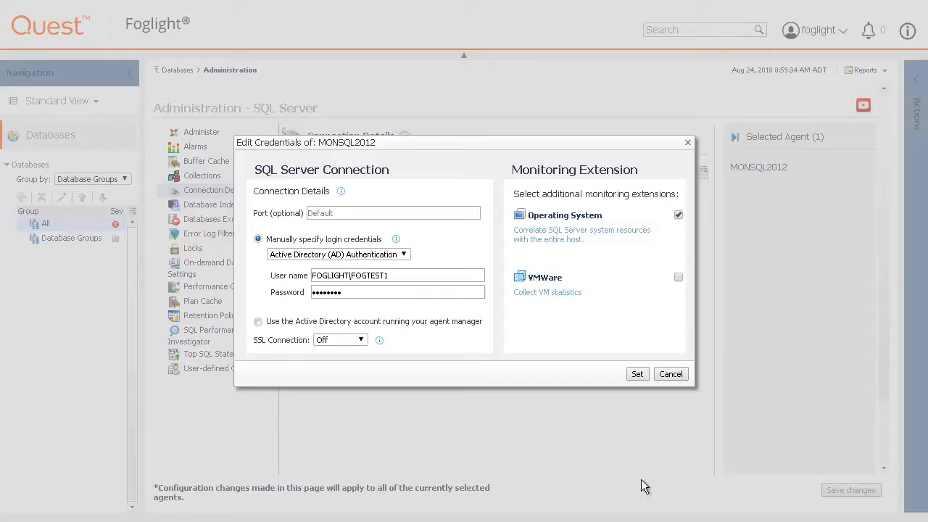
{"action": "left_click", "coordinate": [637, 373]}
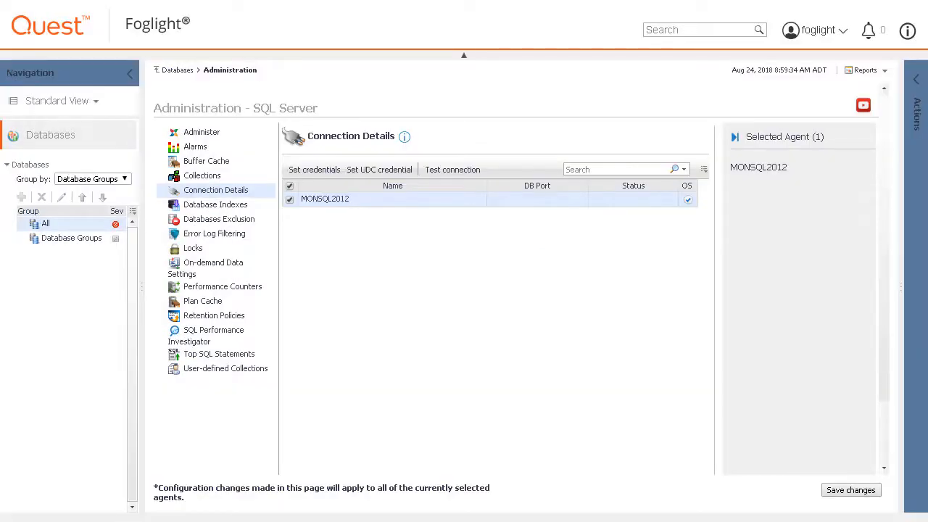
Step: Test the MONSQL2012 connection and review the insufficient privileges problem and its grant script
{"action": "left_click", "coordinate": [463, 169]}
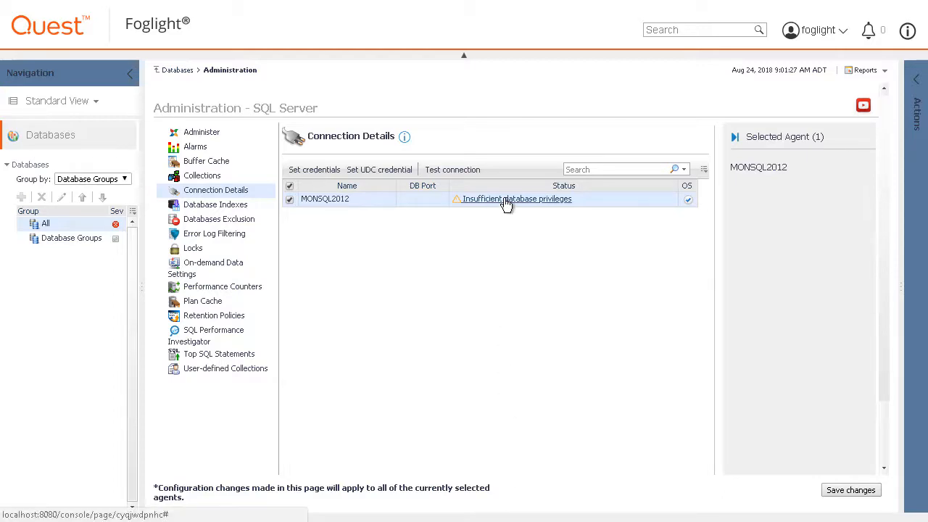
{"action": "left_click", "coordinate": [504, 199]}
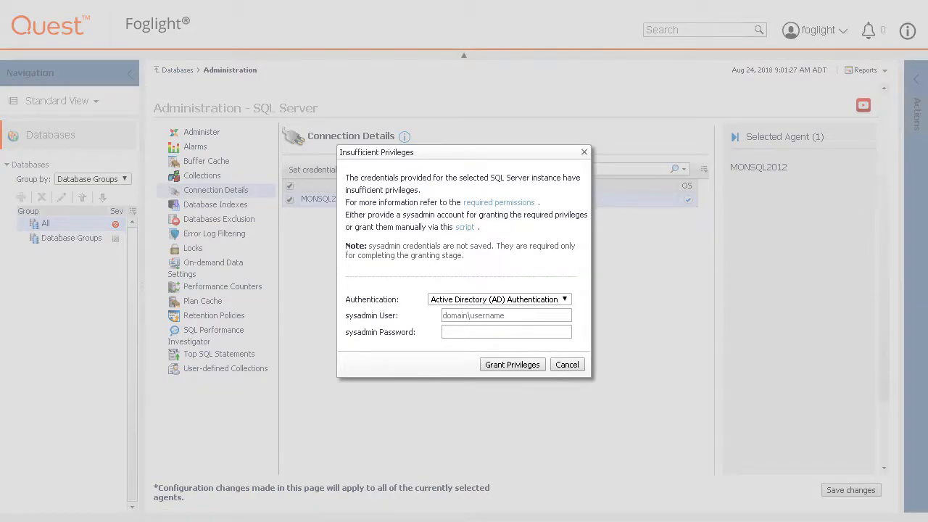
{"action": "left_click", "coordinate": [465, 226]}
{"action": "left_click_drag", "start_coordinate": [667, 164], "coordinate": [666, 339]}
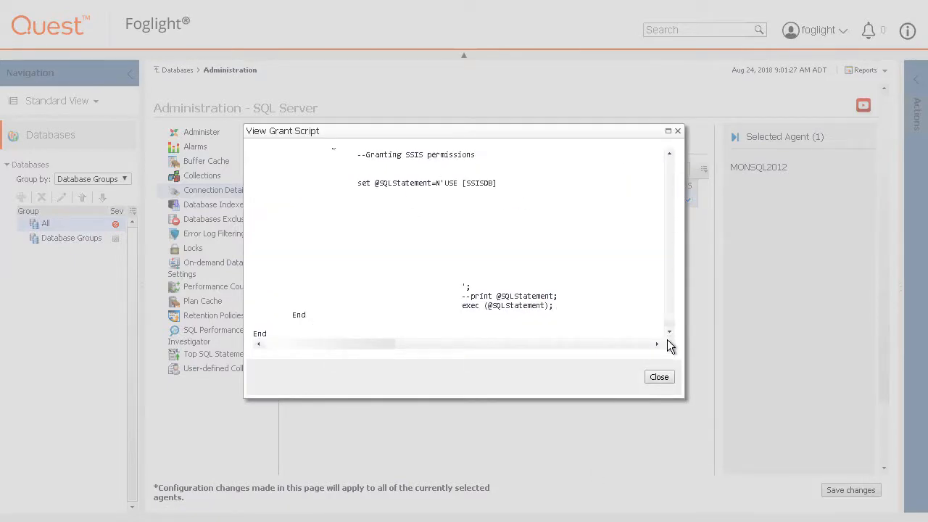
{"action": "left_click", "coordinate": [658, 377]}
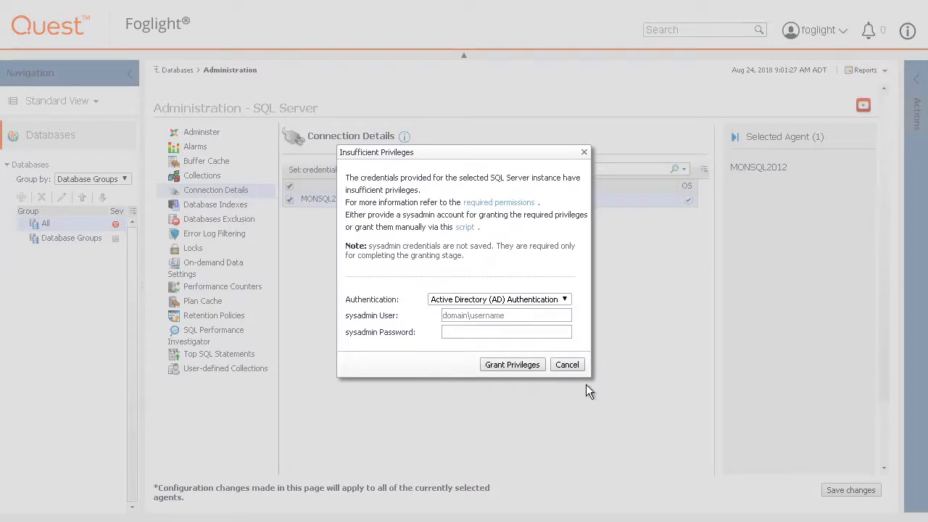
Step: Grant privileges using the sysadmin AD account's user name and password, then save and confirm the changes
{"action": "left_click", "coordinate": [563, 298]}
{"action": "left_click", "coordinate": [498, 317]}
{"action": "left_click", "coordinate": [464, 315]}
{"action": "type", "text": "FOGLIG"}
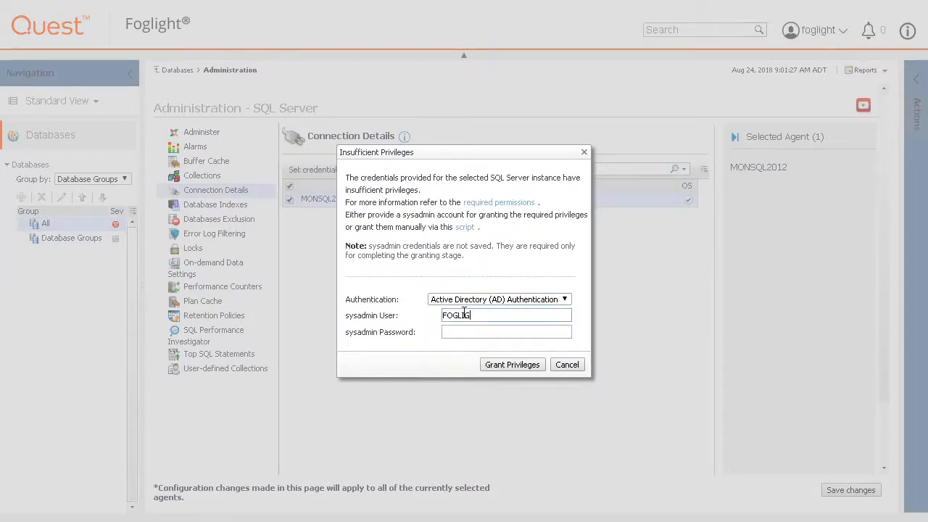
{"action": "key", "text": "Tab"}
{"action": "type", "text": "********"}
{"action": "left_click", "coordinate": [502, 369]}
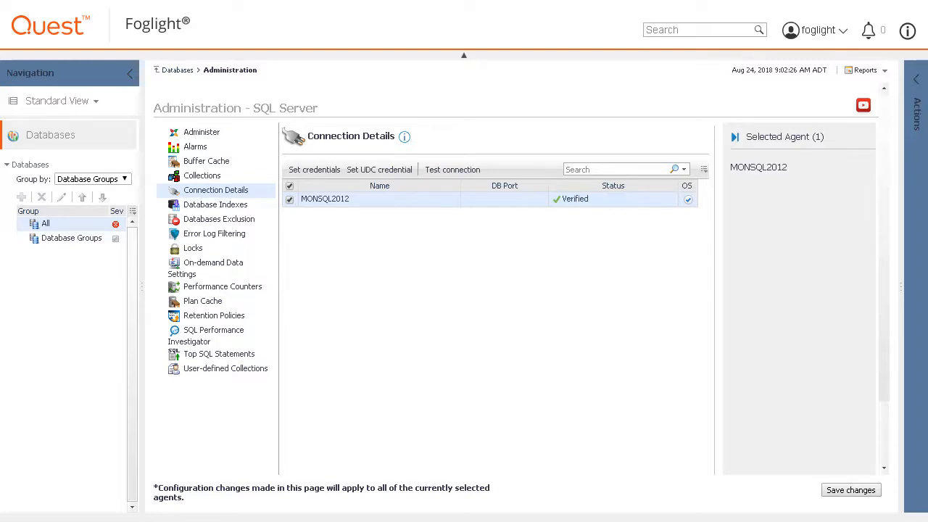
{"action": "left_click", "coordinate": [851, 490]}
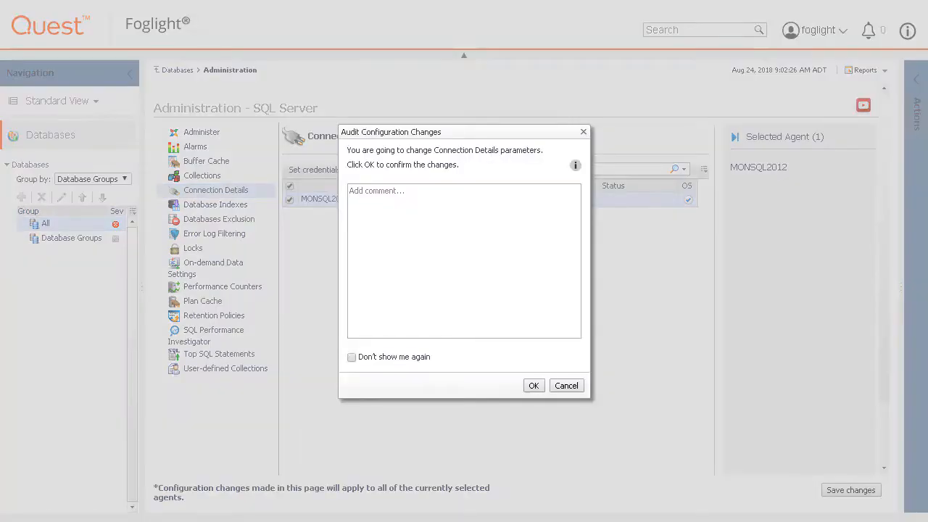
{"action": "left_click", "coordinate": [533, 386]}
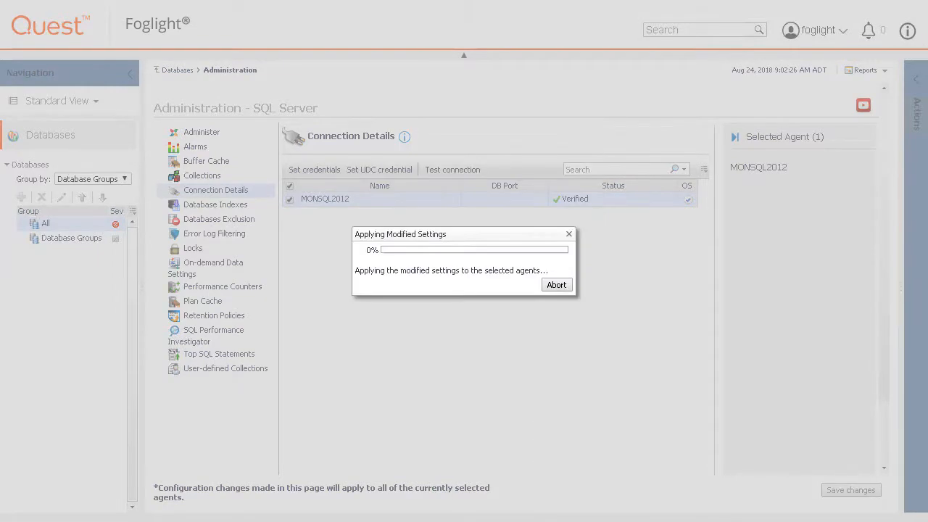